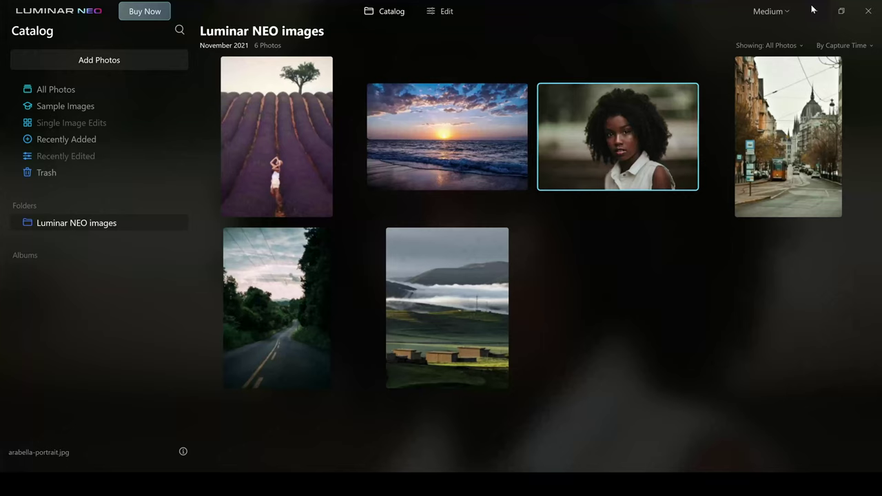
Step: Pick the portrait thumbnail in the Catalog so it can be edited
mouse_move(674, 92)
Step: Load the portrait in the Edit workspace and expand the Relight AI sliders
click(443, 12)
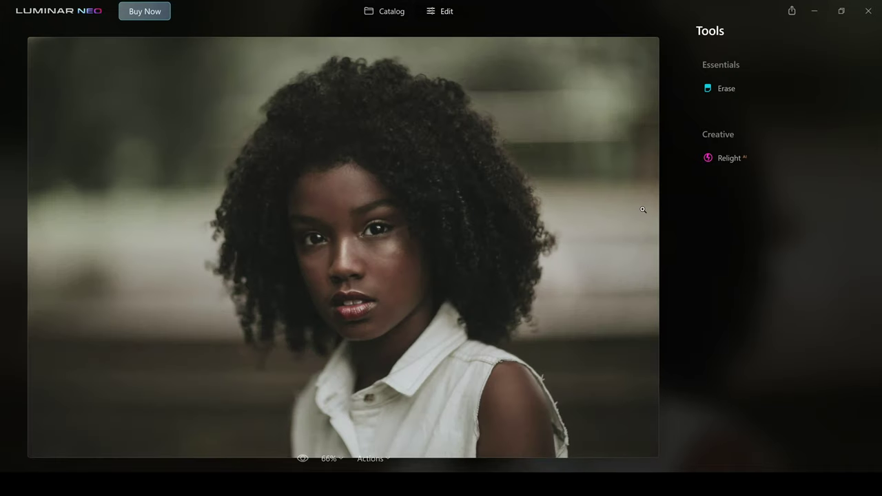
click(742, 156)
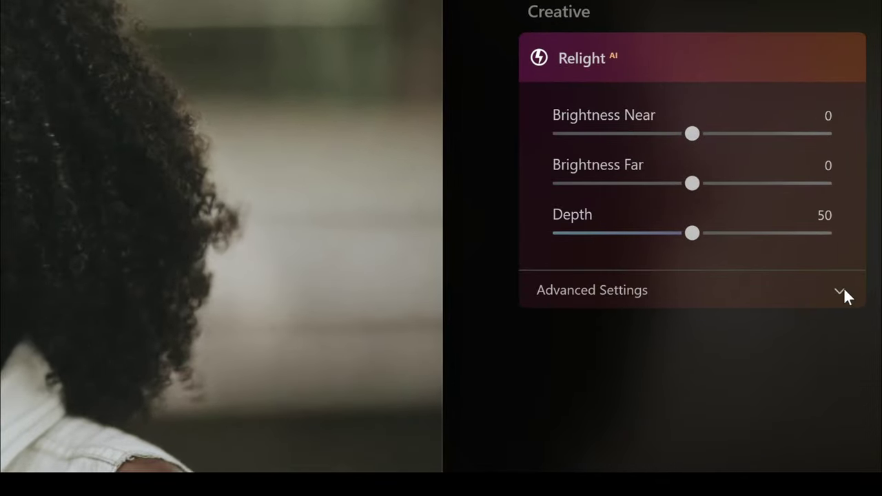
Step: Show Relight's Advanced Settings and raise Brightness Near to 59 to brighten the girl
click(841, 290)
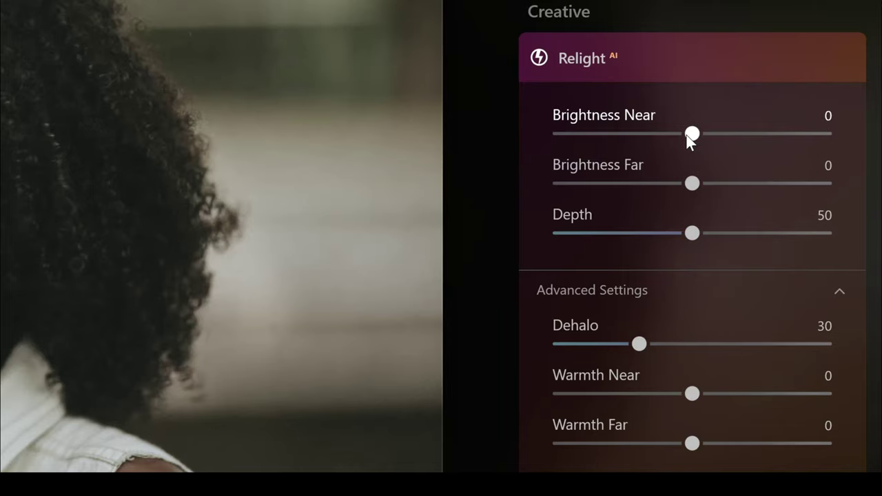
drag(693, 137, 725, 139)
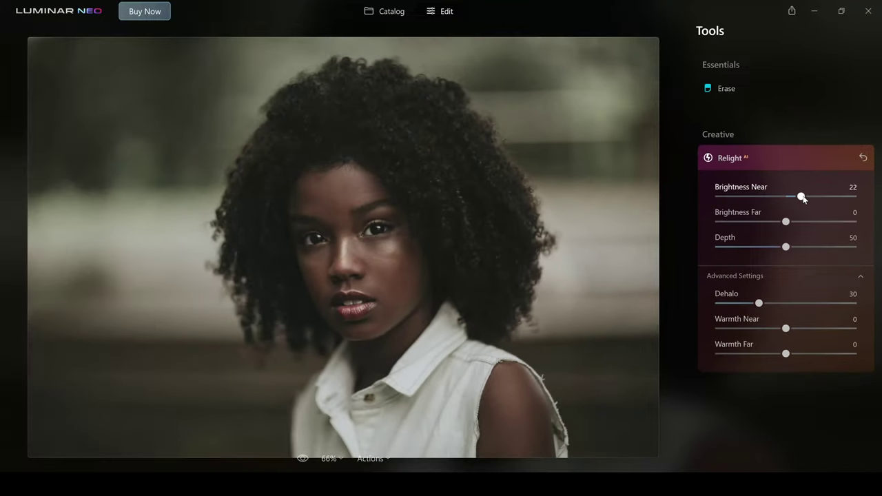
drag(803, 198, 826, 198)
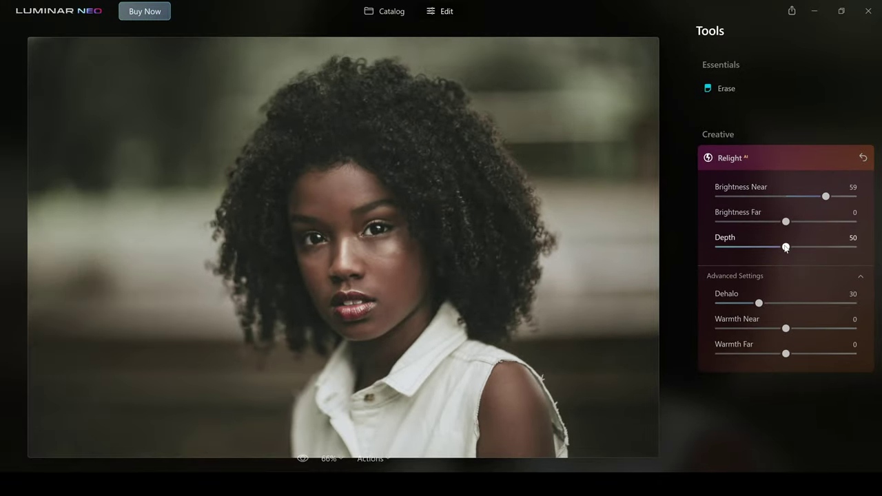
Step: Lower the Relight Depth from 50 to 10
mouse_move(785, 248)
mouse_down()
mouse_move(724, 253)
mouse_move(793, 247)
mouse_move(732, 250)
mouse_up()
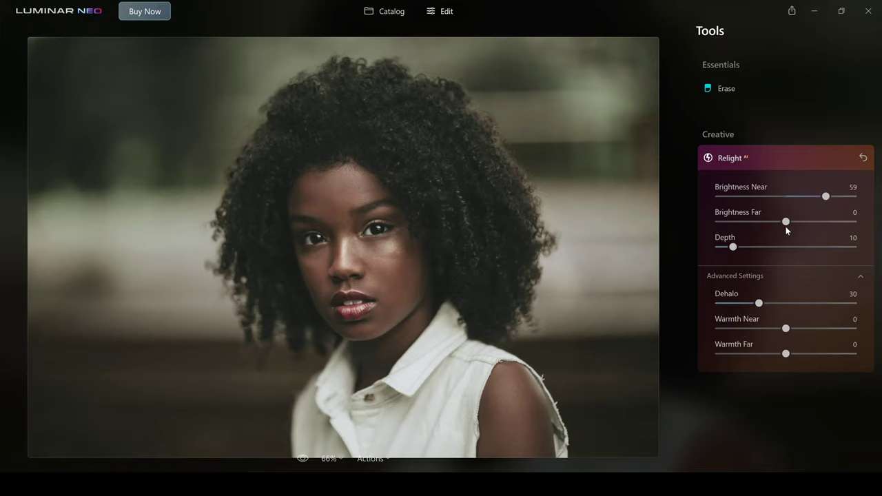
Step: Set Brightness Far to -35, darkening the background behind the girl
drag(787, 223, 813, 231)
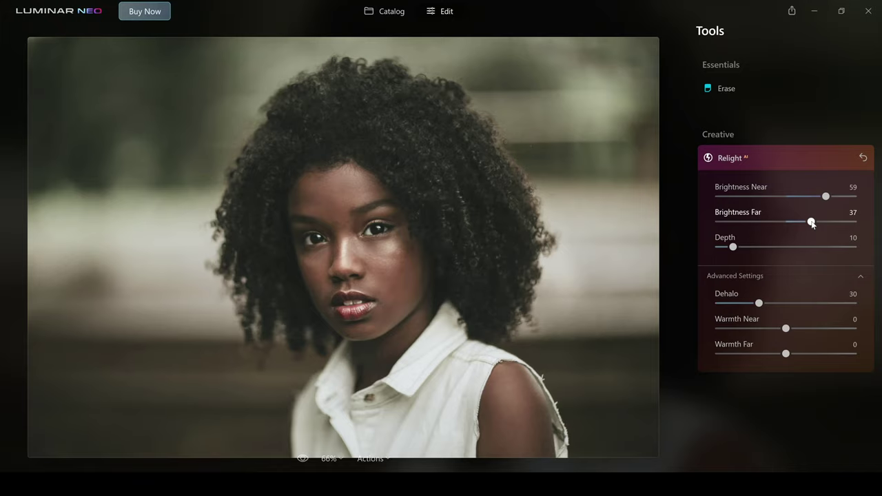
drag(812, 224, 762, 226)
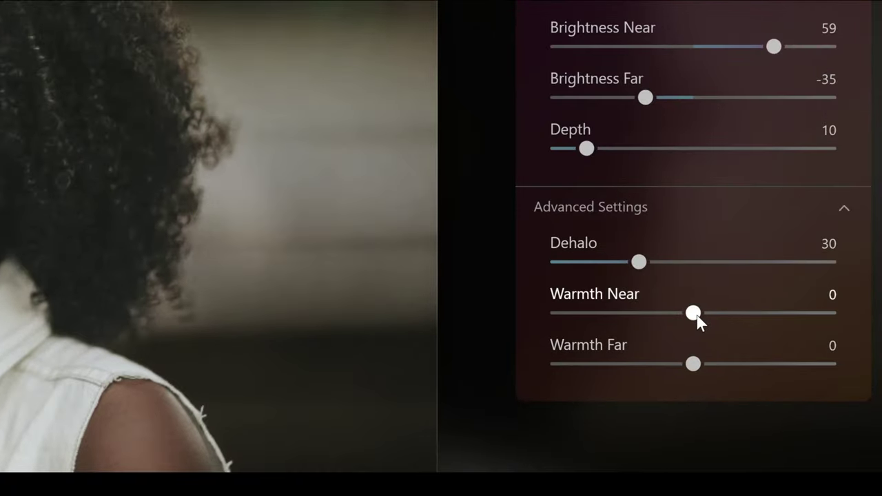
Step: Nudge Warmth Near and Warmth Far up slightly, then compare with the original portrait
drag(698, 319, 706, 318)
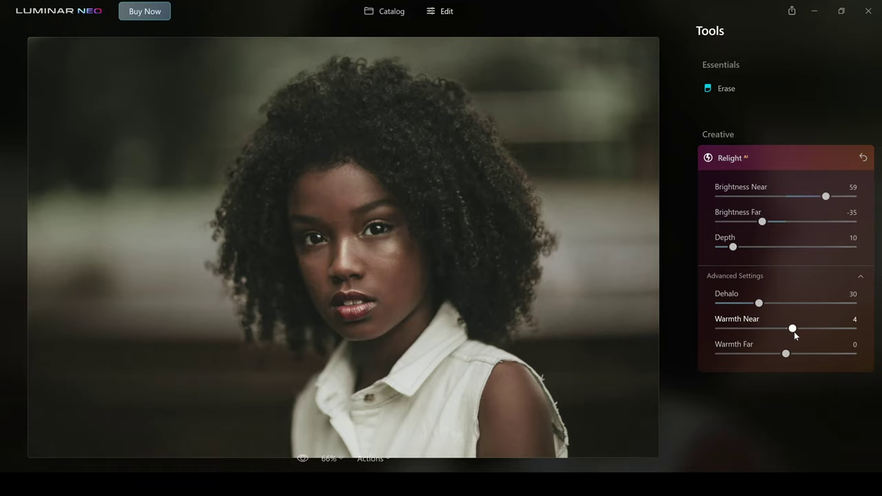
drag(794, 331, 794, 331)
drag(786, 357, 791, 358)
key(backslash)
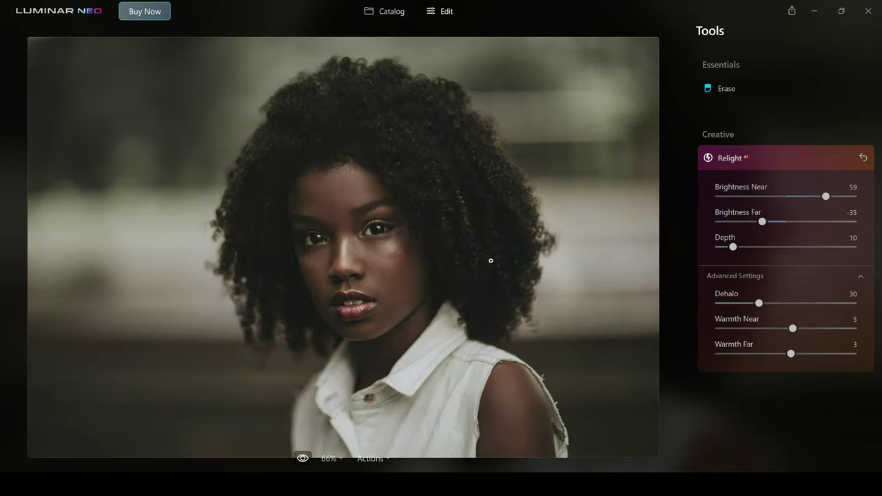
key(backslash)
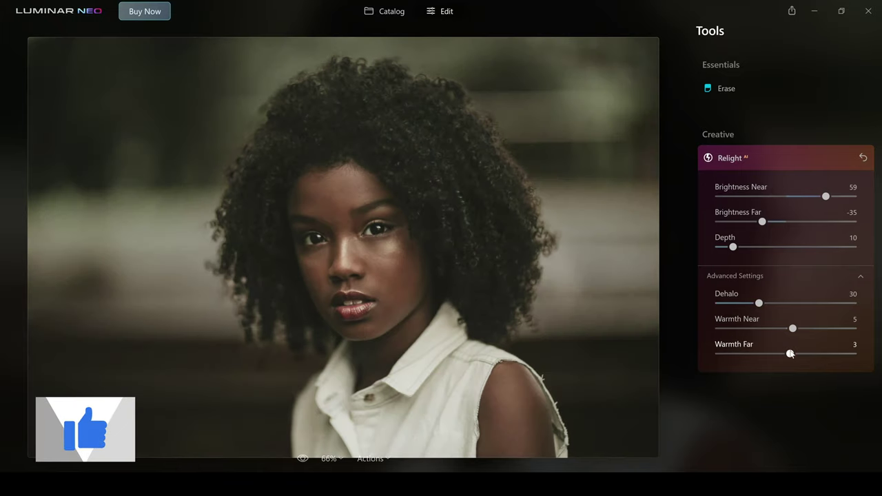
Step: Set Warmth Far to -24 and Warmth Near to 13, then compare before and after
drag(790, 354, 785, 355)
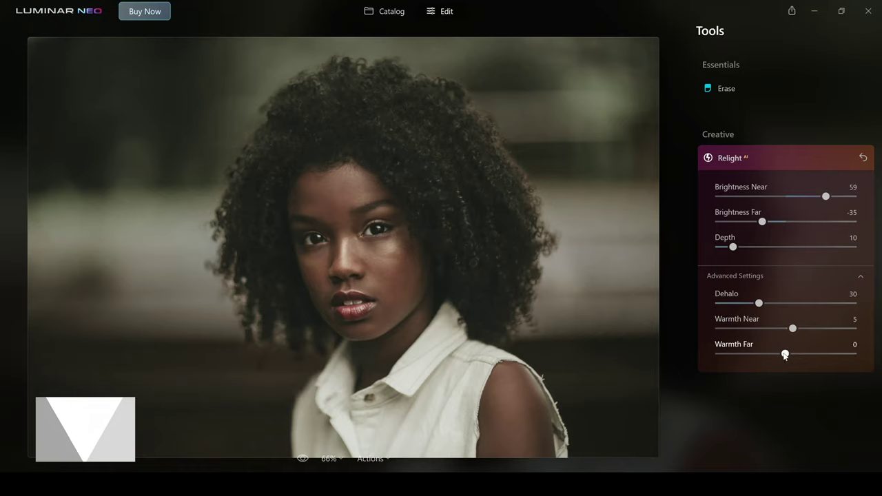
drag(785, 354, 758, 354)
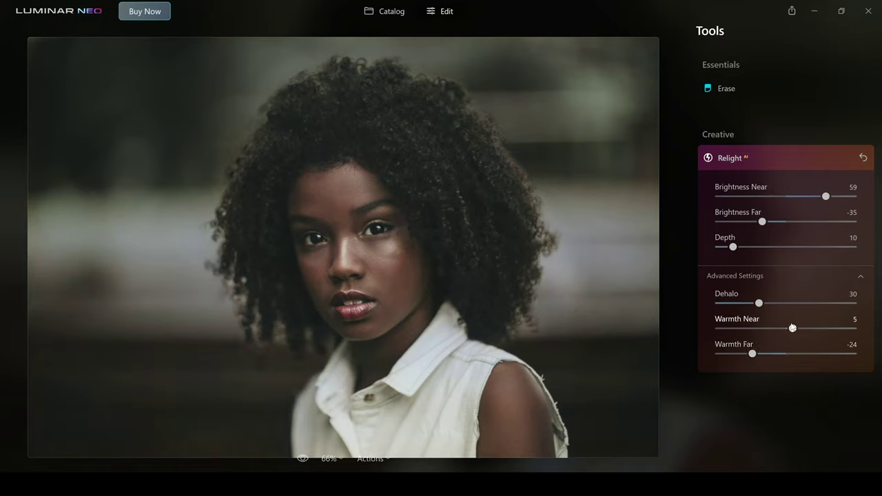
drag(793, 330, 802, 330)
key(backslash)
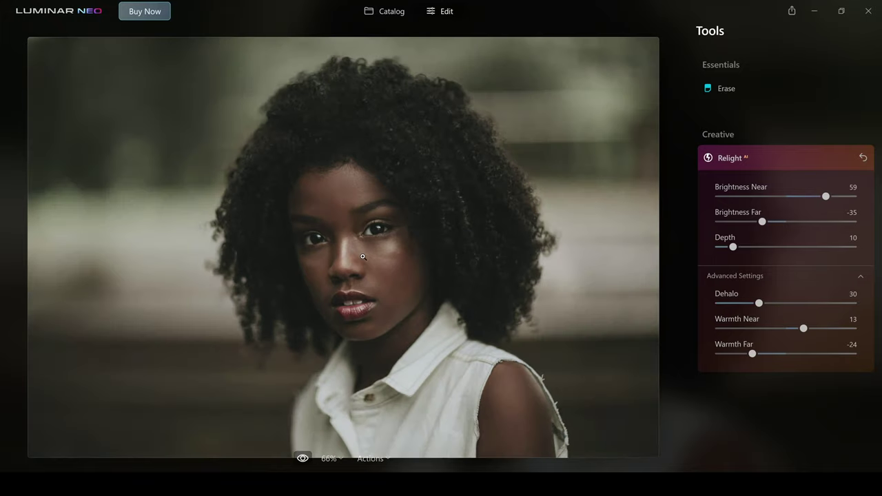
key(backslash)
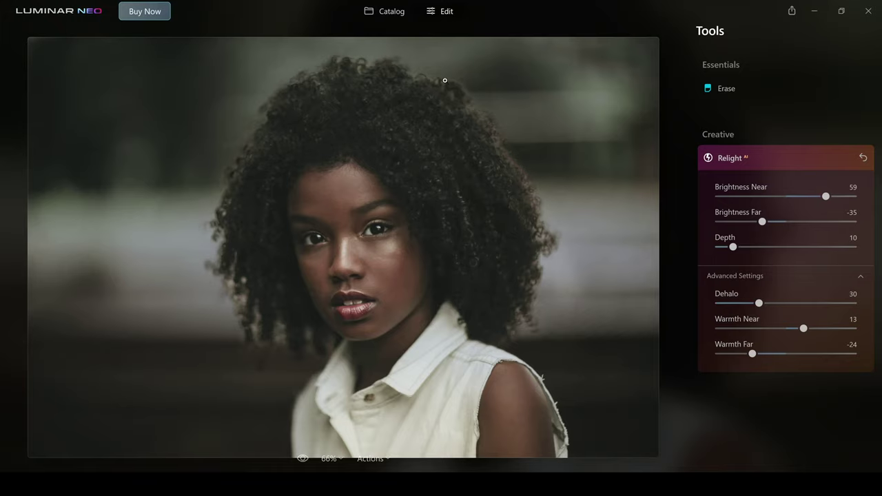
Step: Open the beach sunset photo the-ocean.jpg from the Catalog for editing
click(384, 13)
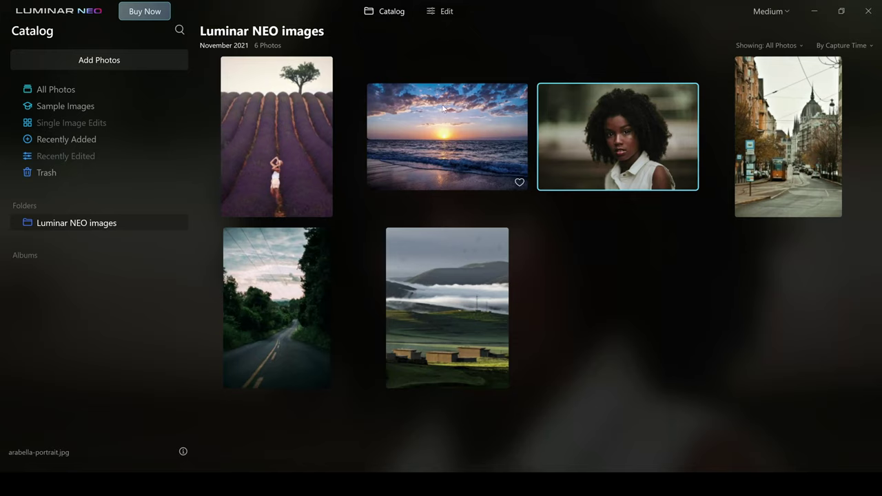
click(417, 174)
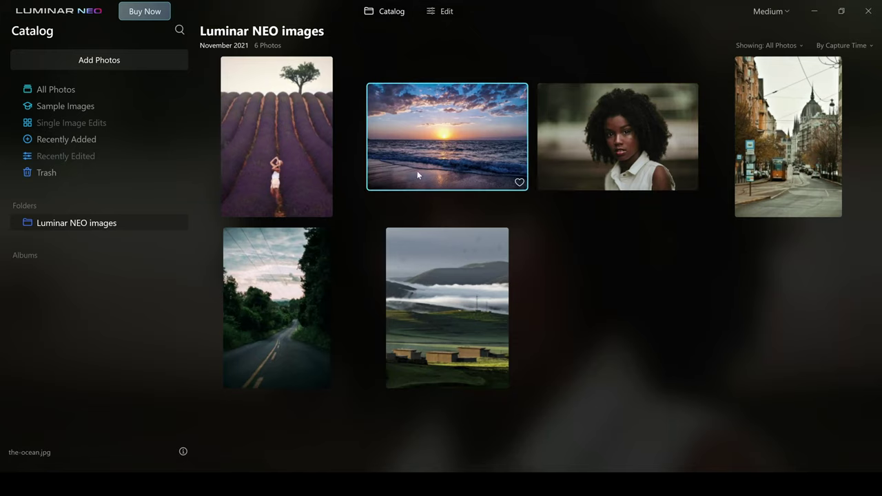
click(441, 15)
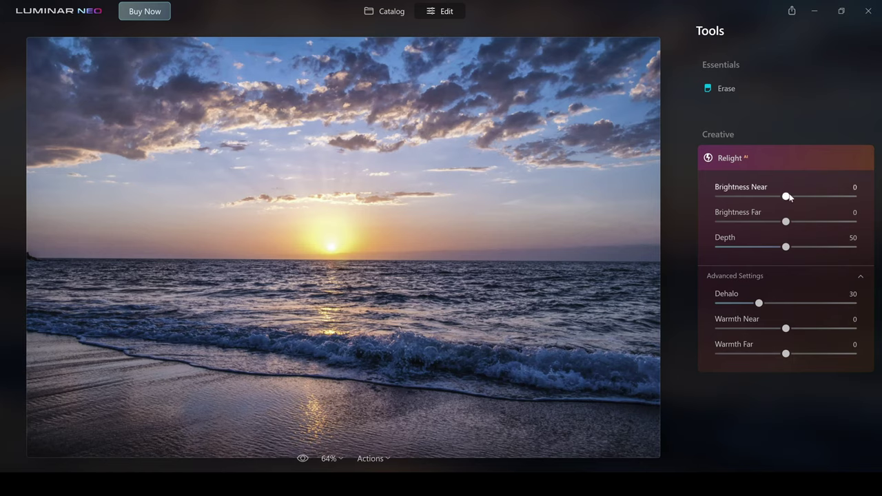
Step: Raise the sunset's Brightness Near to 90 and set Depth to 54
drag(787, 196, 849, 200)
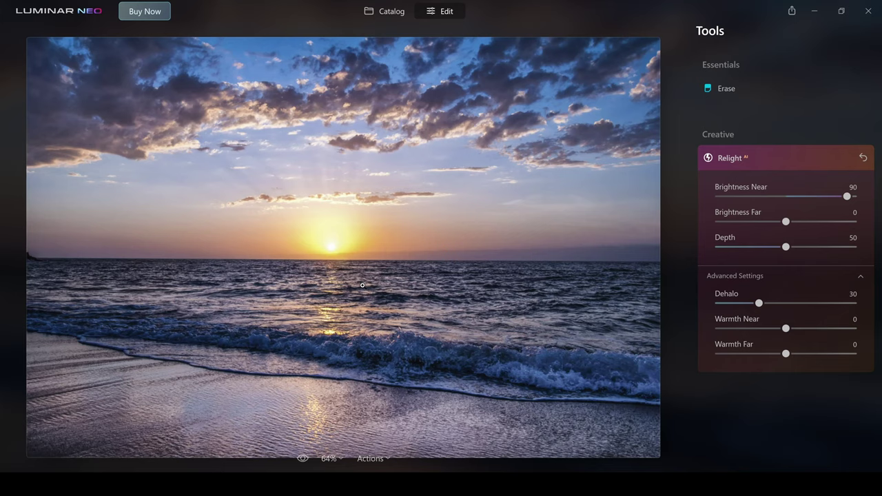
mouse_move(786, 248)
mouse_down()
mouse_move(761, 250)
mouse_move(835, 251)
mouse_move(740, 252)
mouse_move(828, 251)
mouse_move(792, 249)
mouse_up()
Step: Set the sunset's Warmth Near to 10 and compare it against the original
drag(788, 330, 799, 330)
drag(802, 332, 801, 330)
key(backslash)
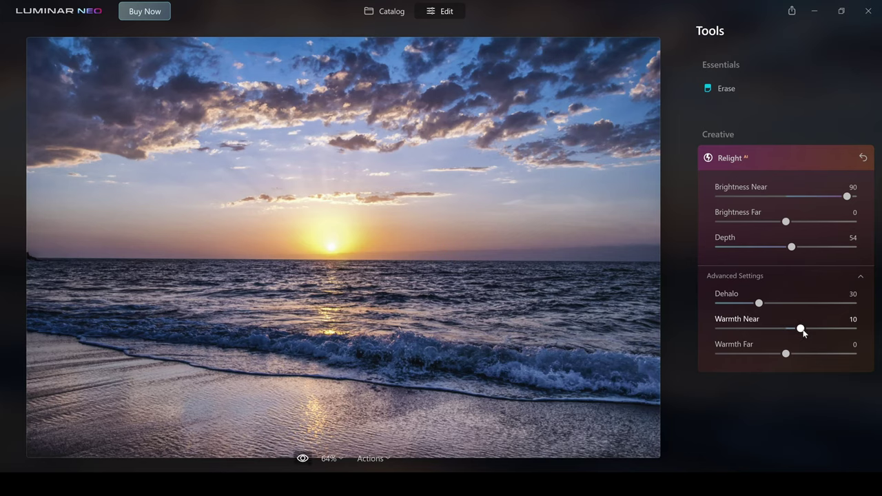
key(backslash)
Step: Collapse Relight and expand the Erase tool for the street photo
click(732, 160)
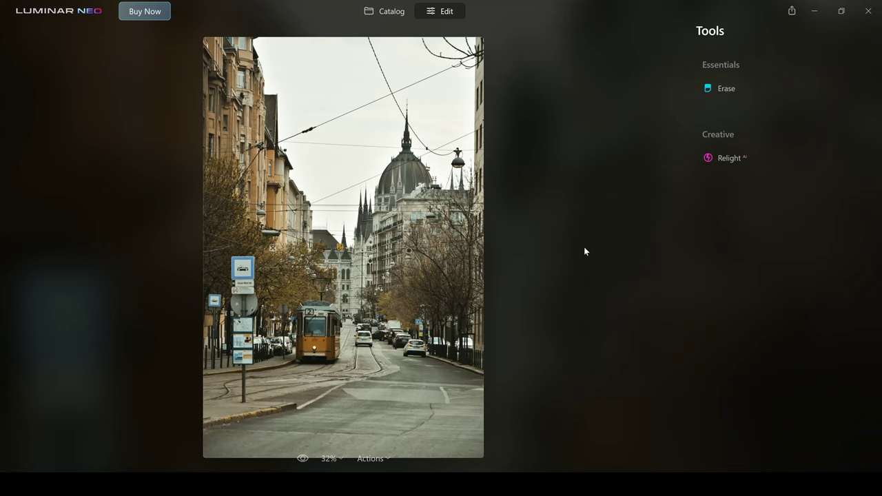
click(729, 91)
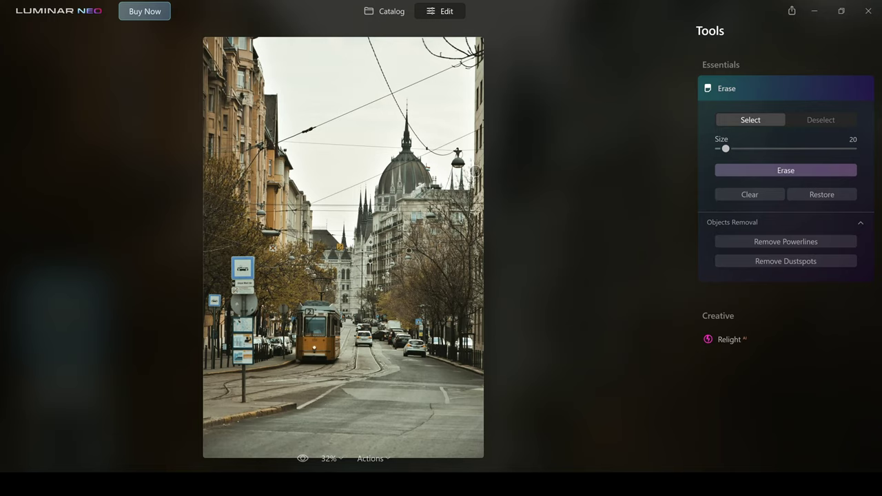
Step: Apply Remove Powerlines to clear the overhead tram wires from the street photo's sky
click(751, 241)
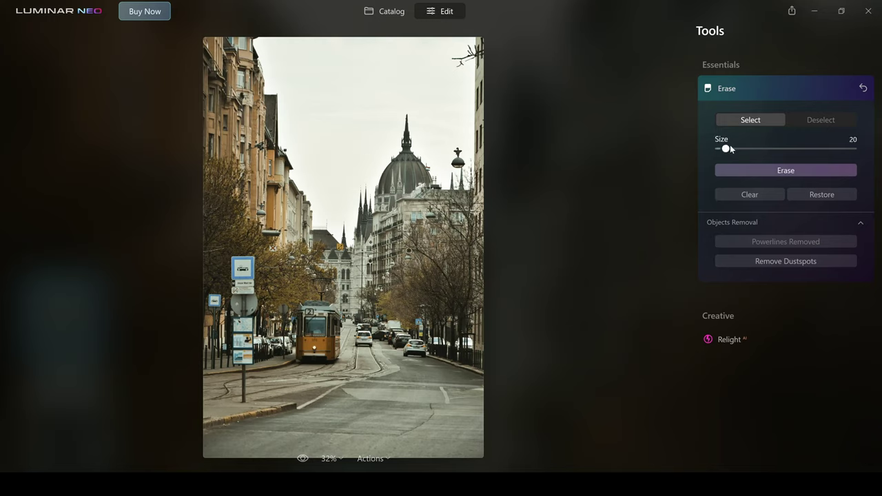
Step: Set the Erase Size to 50 and brush over the top-right branch to erase it
drag(726, 148, 746, 148)
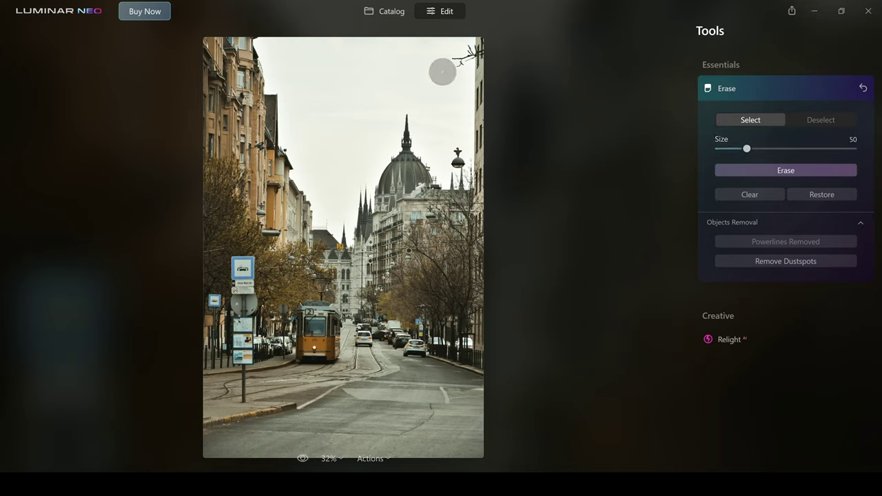
drag(443, 71, 476, 52)
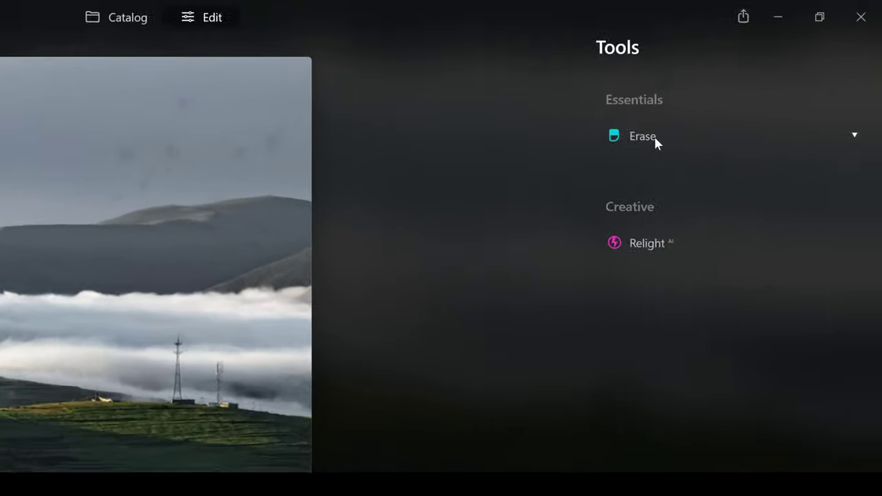
Step: Expand the Erase tool on the misty landscape to reach its dust-spot removal option
click(730, 89)
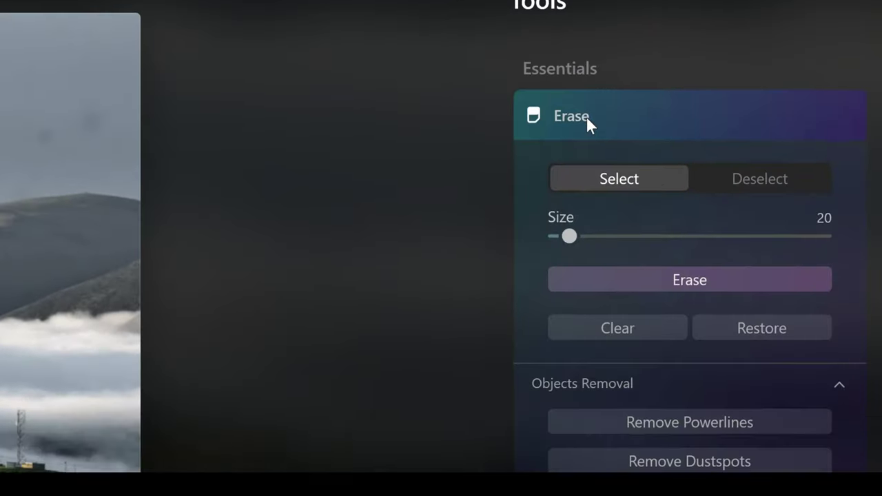